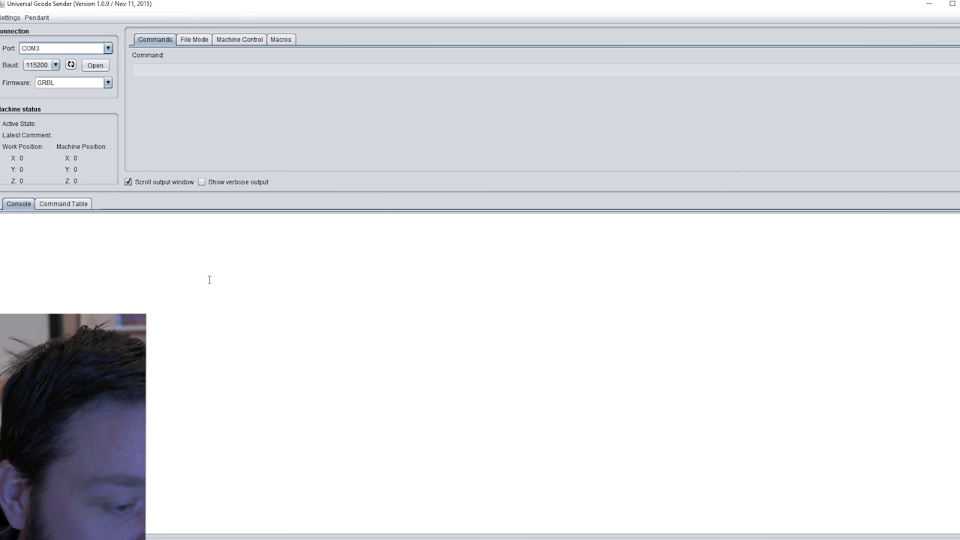
# Connect to the GRBL machine on COM3 at 115200 baud and show the Machine Control jog panel.
pyautogui.click(108, 49)
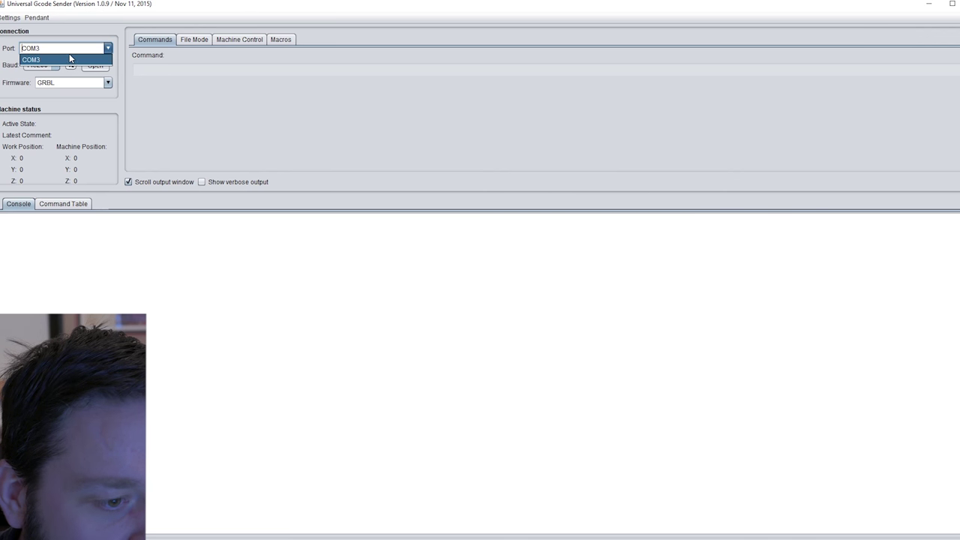
pyautogui.click(30, 60)
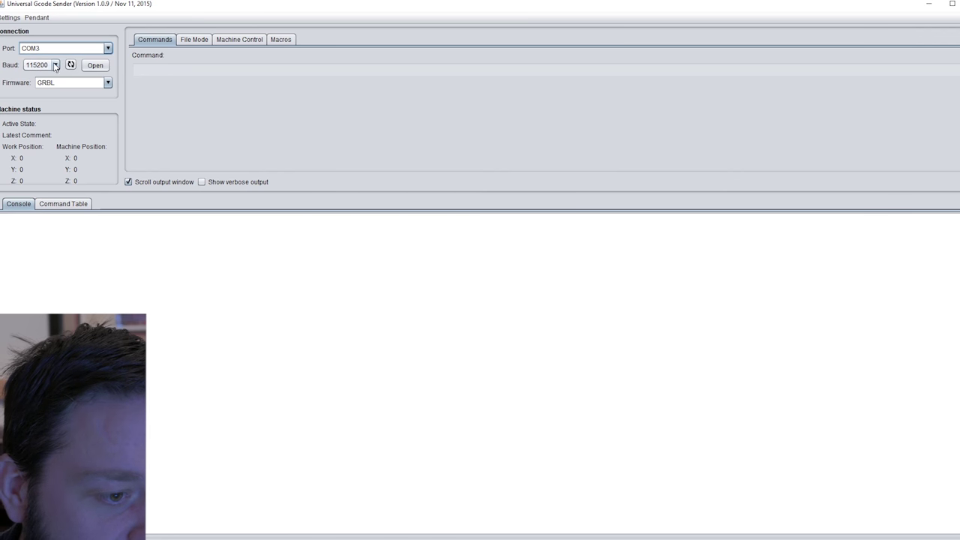
pyautogui.click(55, 65)
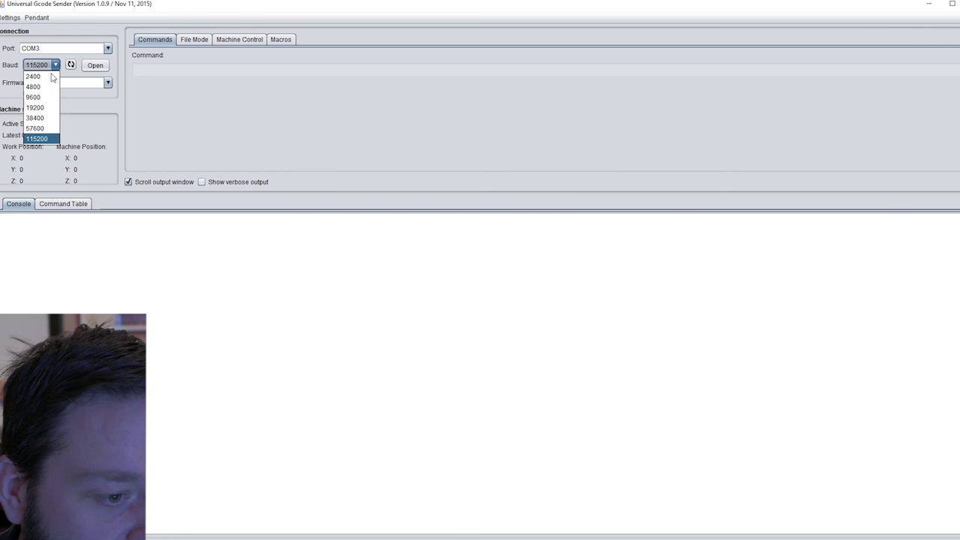
pyautogui.click(40, 139)
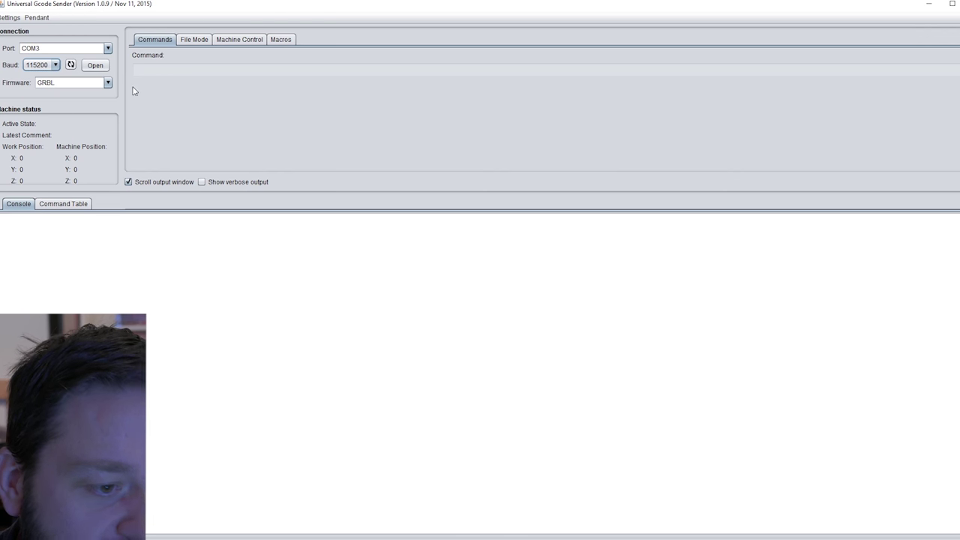
pyautogui.click(95, 67)
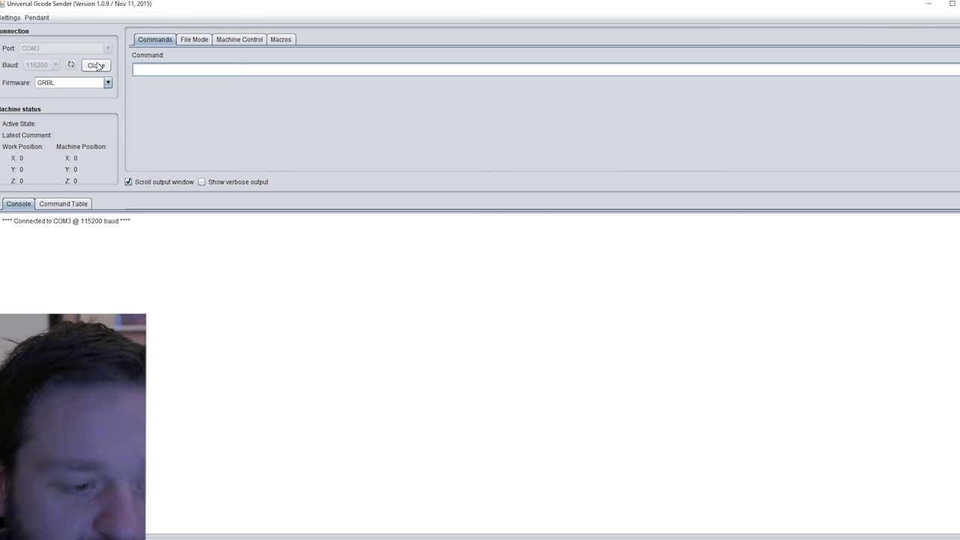
pyautogui.click(27, 264)
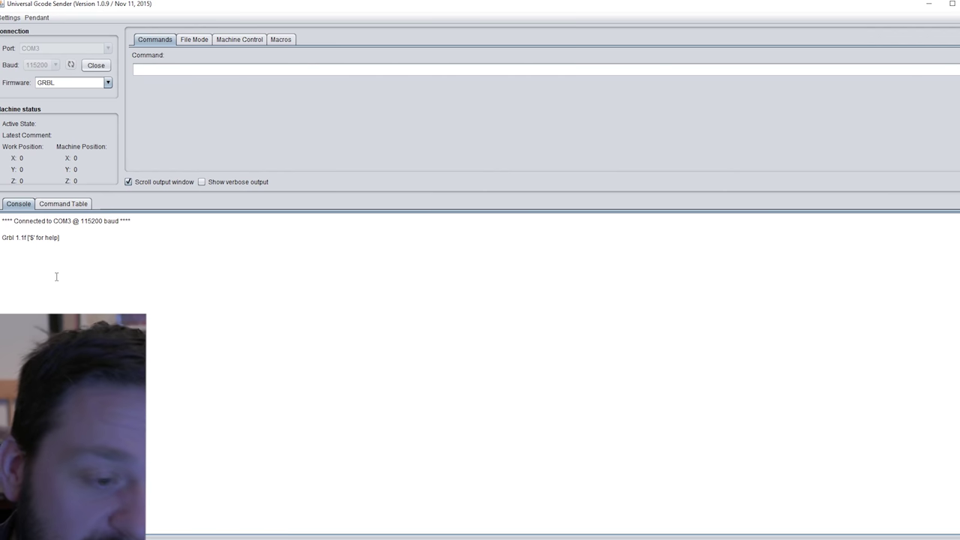
pyautogui.click(238, 39)
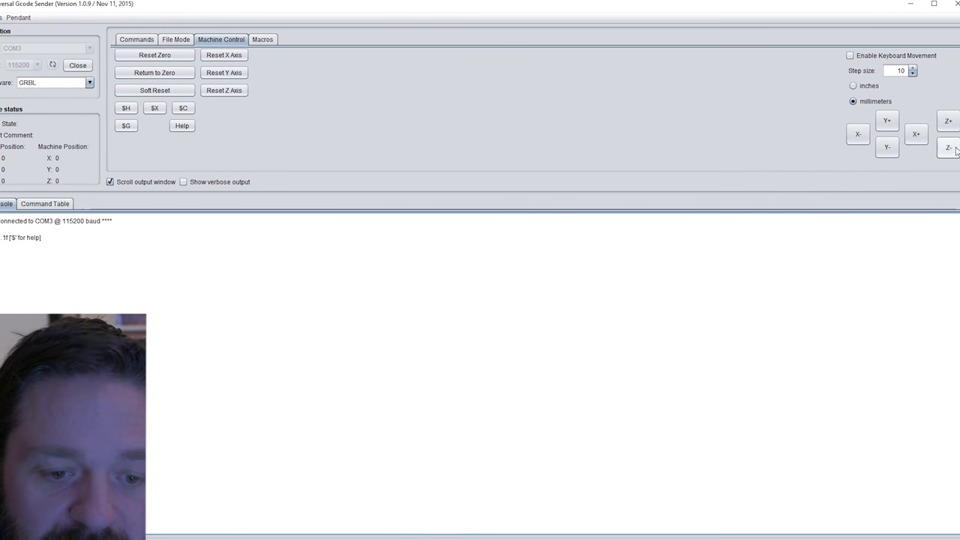
# Jog 10 mm in X-, Y-, Y+, X+, X-, Z- and Z+, then show File Mode.
pyautogui.click(848, 136)
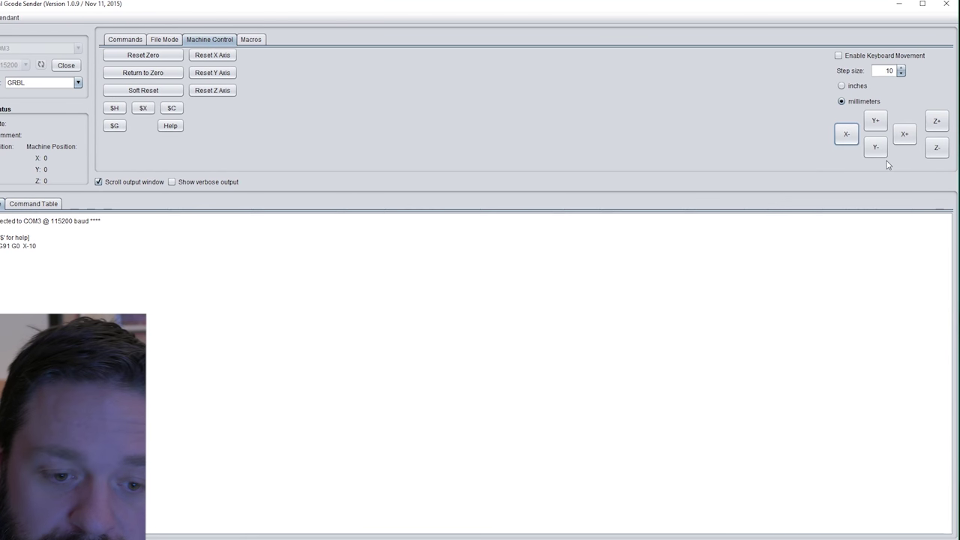
pyautogui.click(876, 154)
pyautogui.click(876, 121)
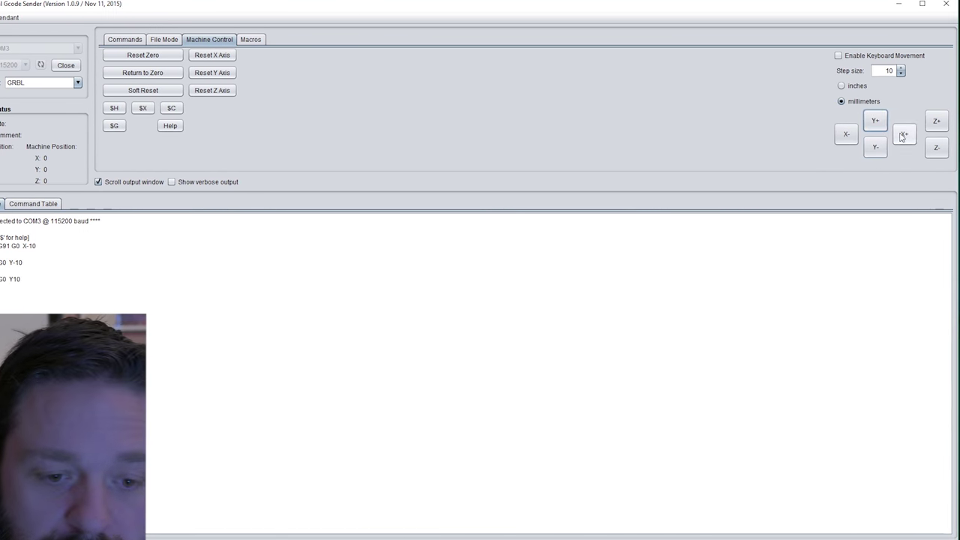
pyautogui.click(905, 134)
pyautogui.click(847, 135)
pyautogui.click(937, 147)
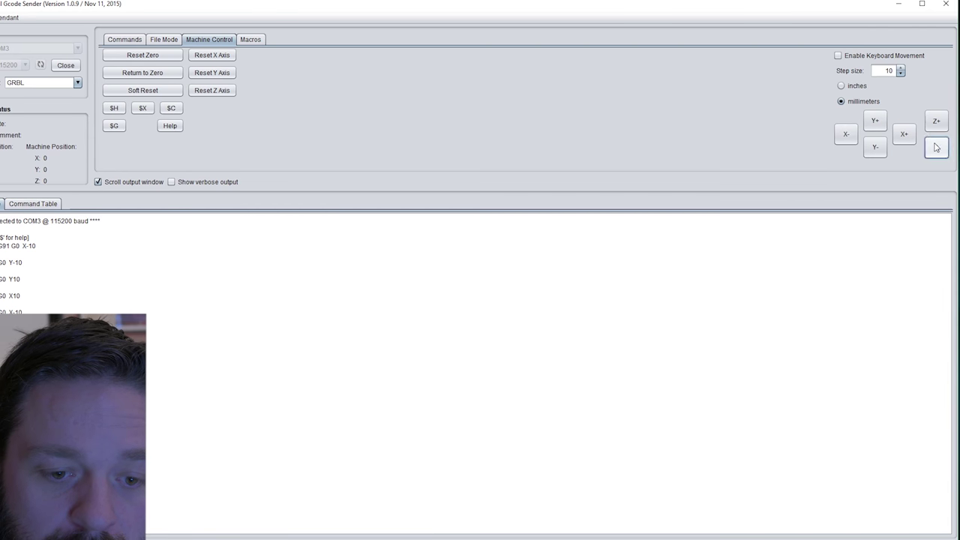
pyautogui.click(936, 121)
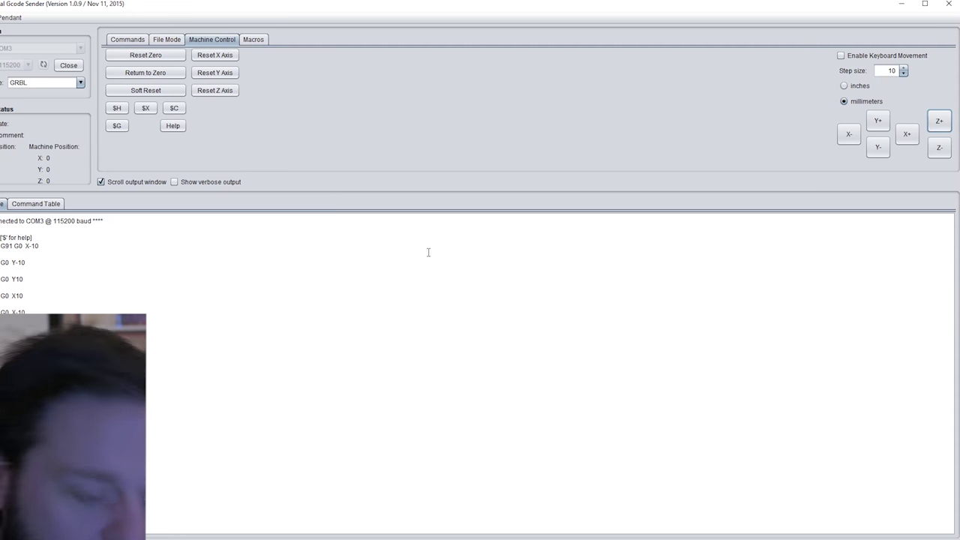
pyautogui.click(168, 41)
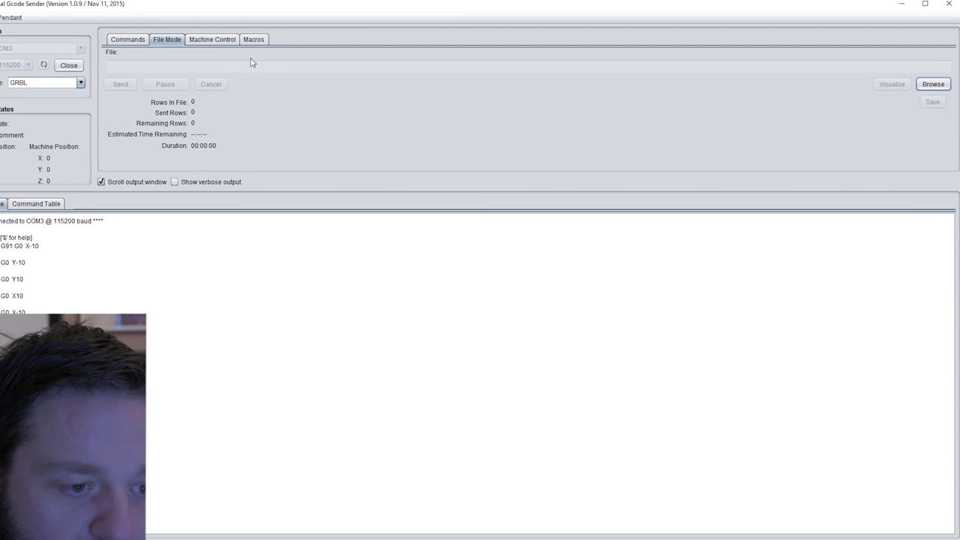
# Browse to the gcode folder on Samsung_T3 (F:) and load Pocket 8mmTOOL 1000mmSEC 0.5mmPASS.nc.
pyautogui.click(935, 85)
pyautogui.click(454, 208)
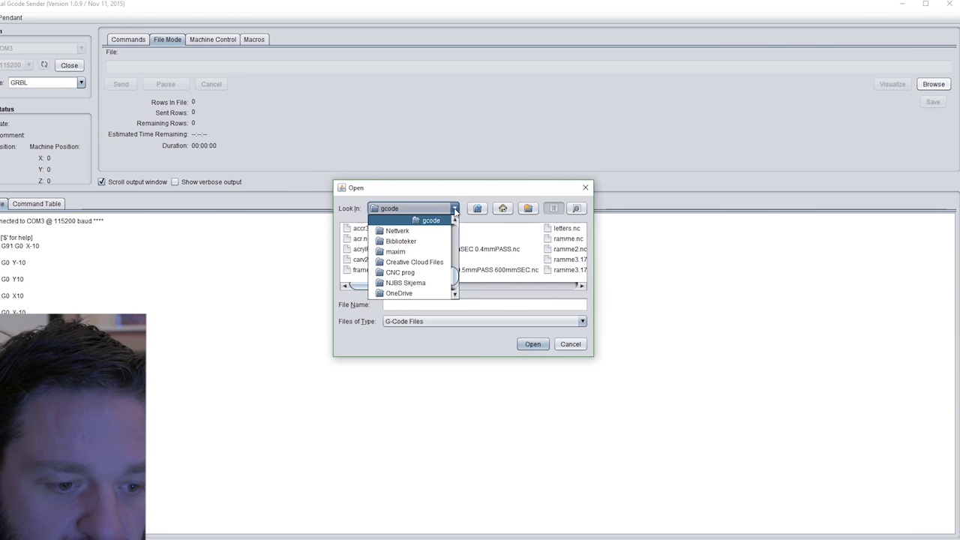
pyautogui.scroll(-1, 420, 289)
pyautogui.click(439, 271)
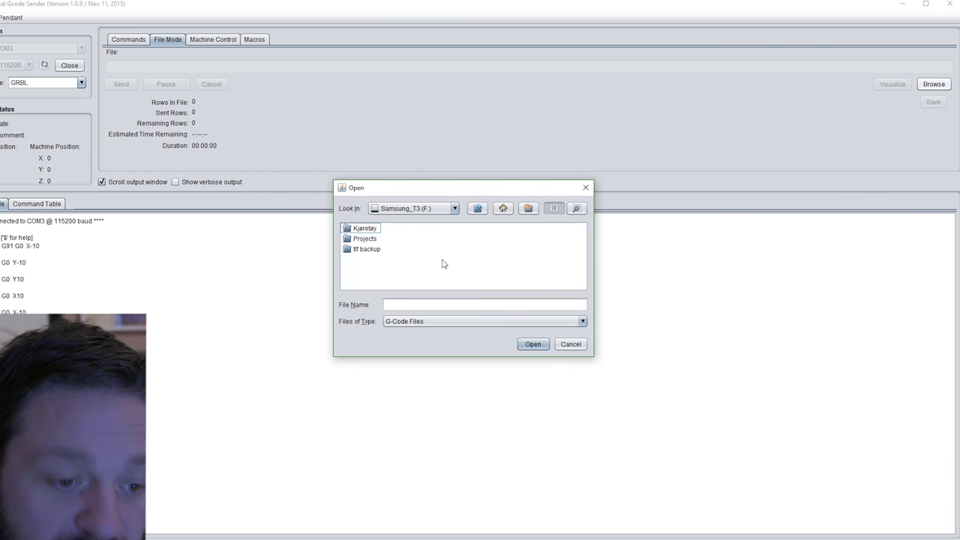
pyautogui.click(438, 229)
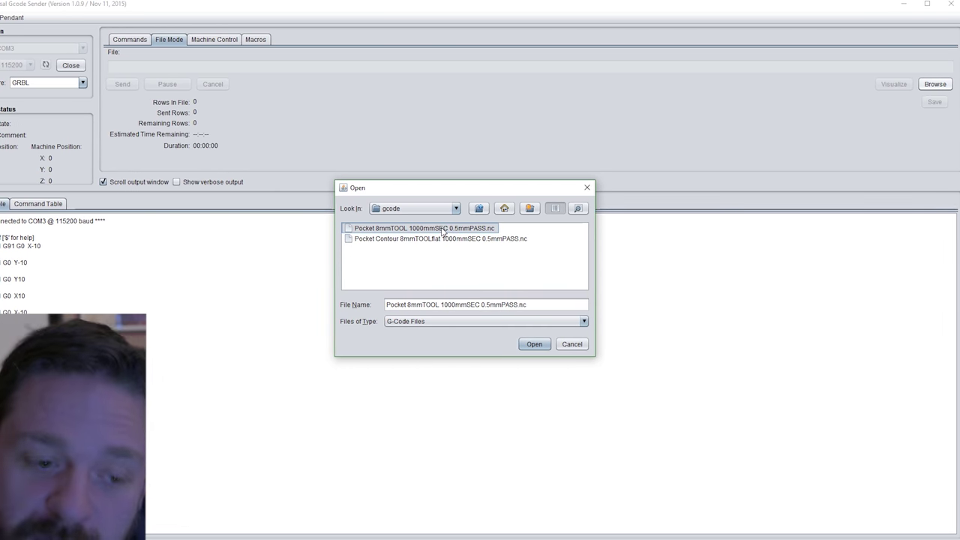
pyautogui.press('Return')
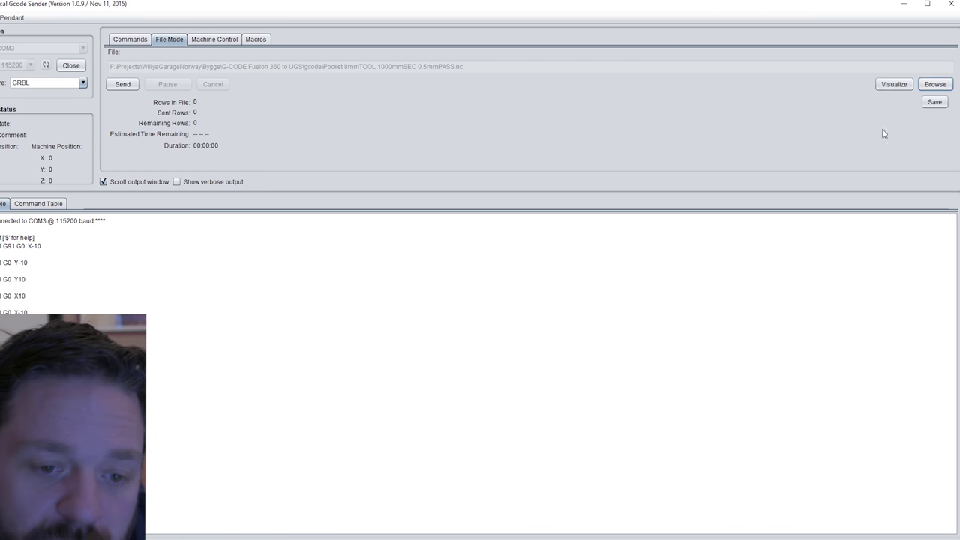
# Preview the pocket toolpath in the G-Code Visualizer, turning it to top, low side and looking-down views.
pyautogui.click(895, 84)
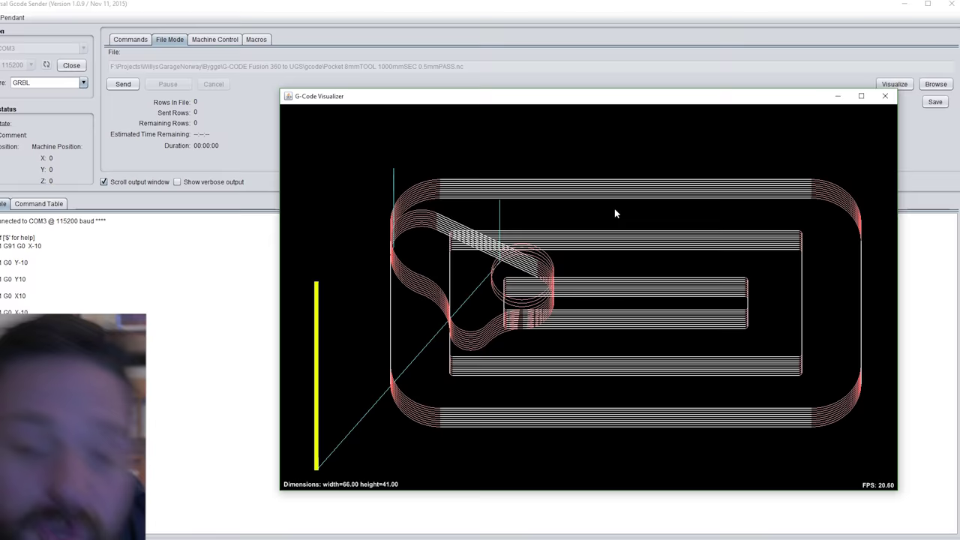
pyautogui.moveTo(615, 214); pyautogui.dragTo(391, 460)
pyautogui.moveTo(459, 429); pyautogui.dragTo(640, 360)
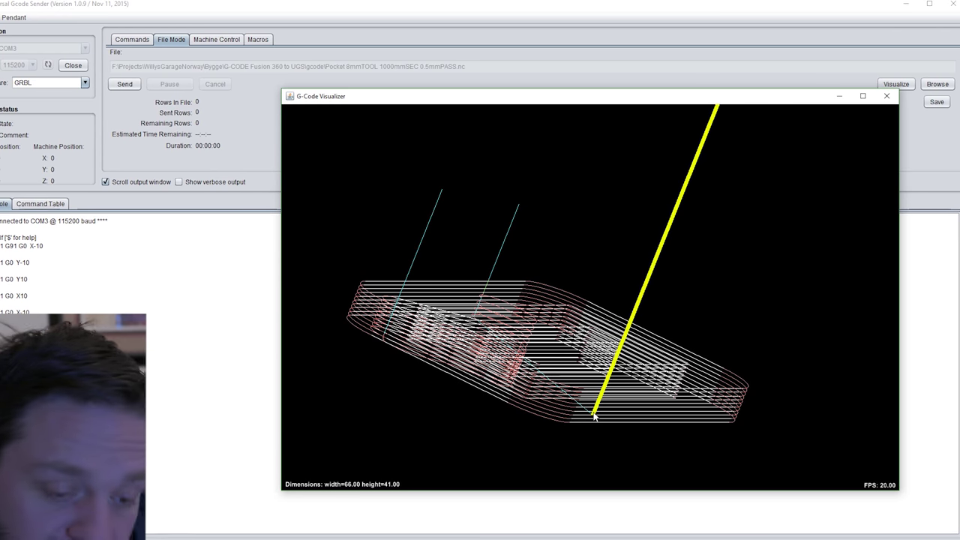
pyautogui.moveTo(593, 417); pyautogui.dragTo(553, 433)
pyautogui.moveTo(600, 398); pyautogui.dragTo(589, 363)
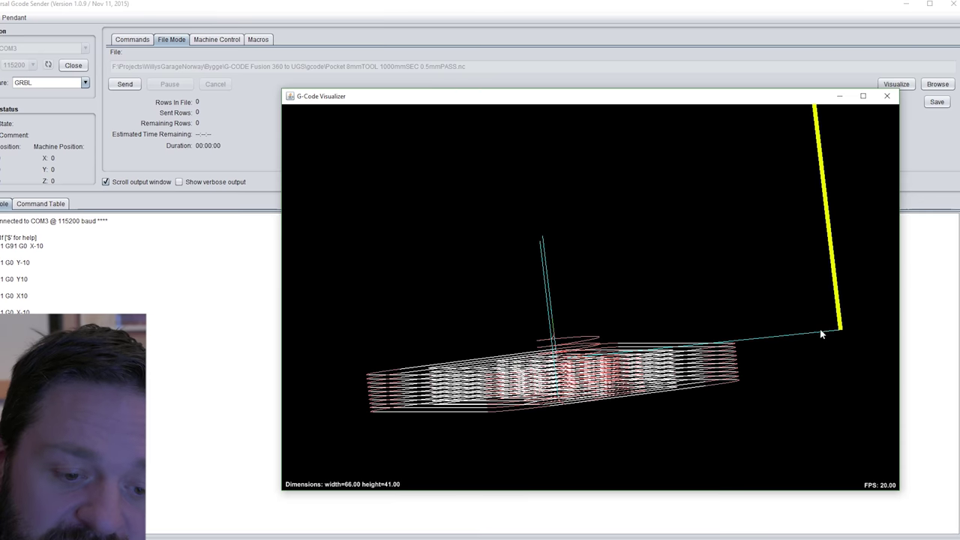
pyautogui.moveTo(821, 334); pyautogui.dragTo(538, 408)
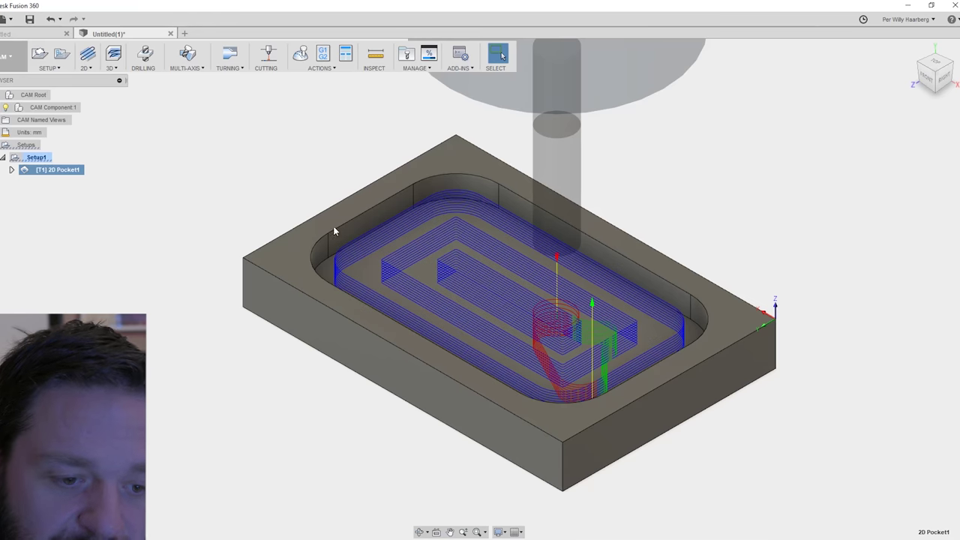
pyautogui.scroll(5, 778, 323)
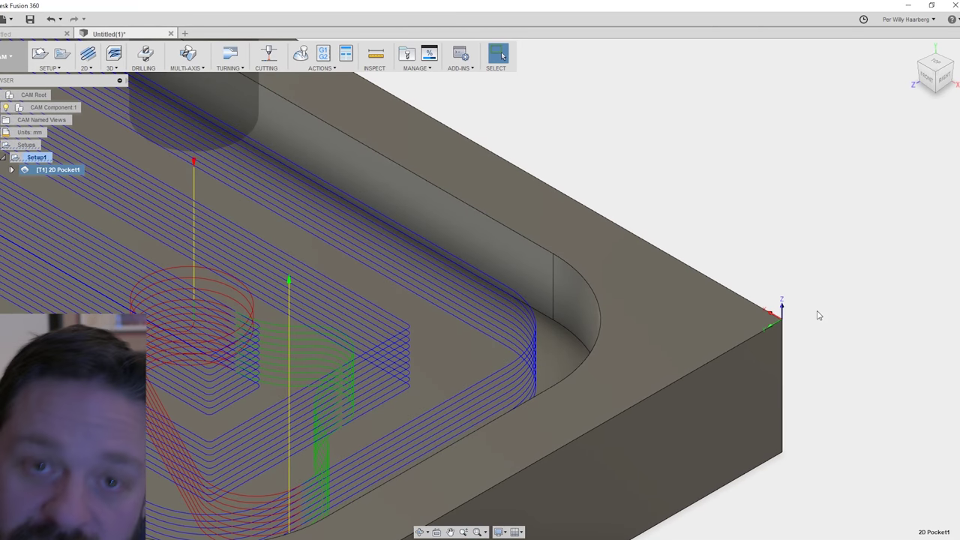
# Zoom out on Fusion 360's 2D Pocket1 toolpath and compare it against the rotated UGS preview.
pyautogui.scroll(-5, 773, 315)
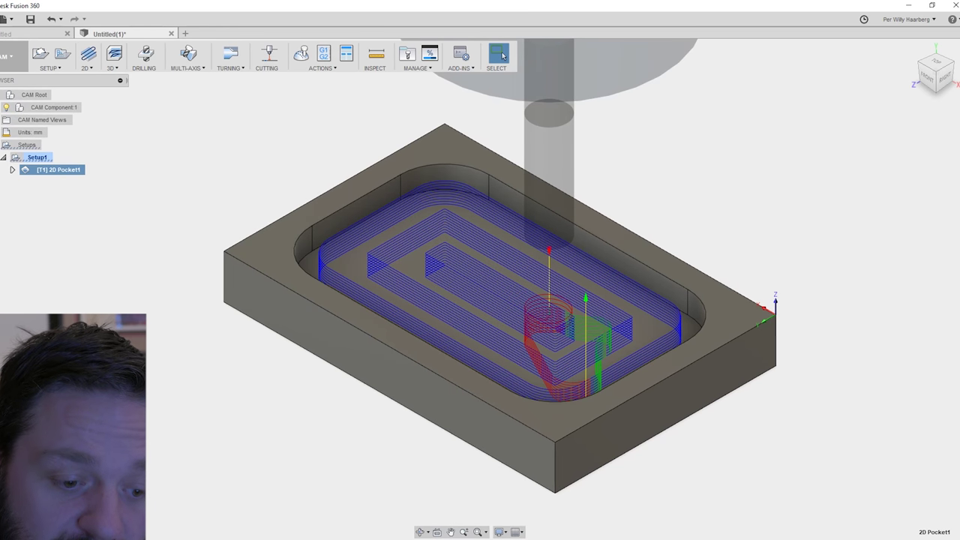
pyautogui.click(574, 499)
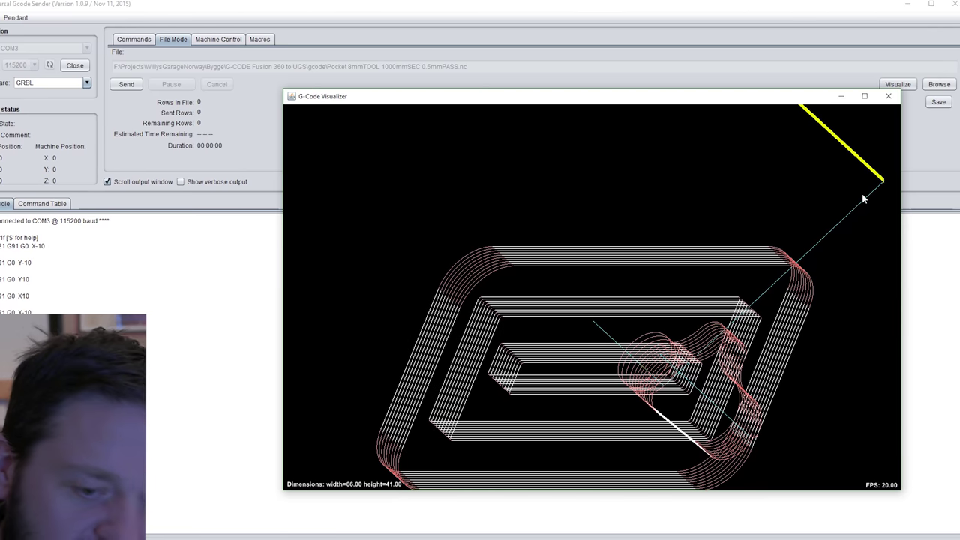
pyautogui.moveTo(886, 195); pyautogui.dragTo(862, 190)
pyautogui.hotkey('alt', 'Tab')
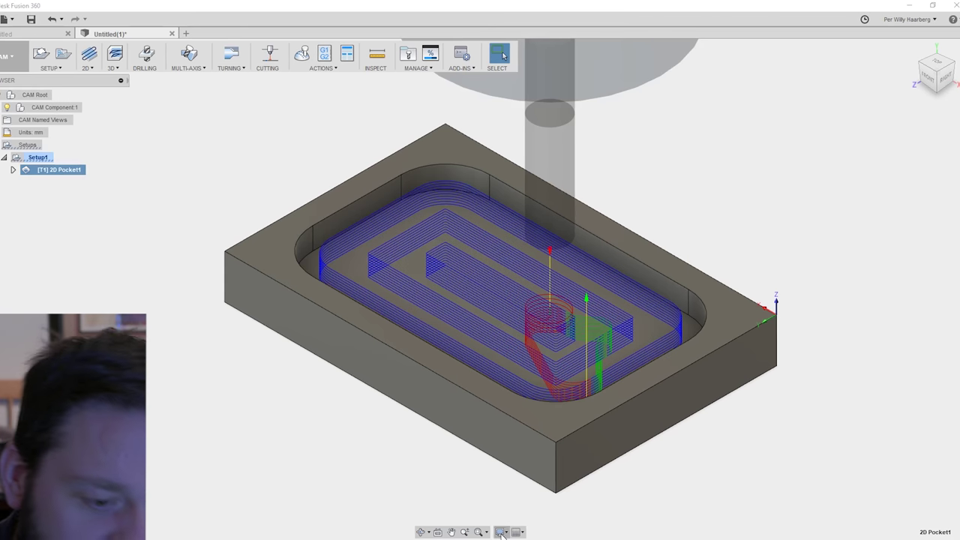